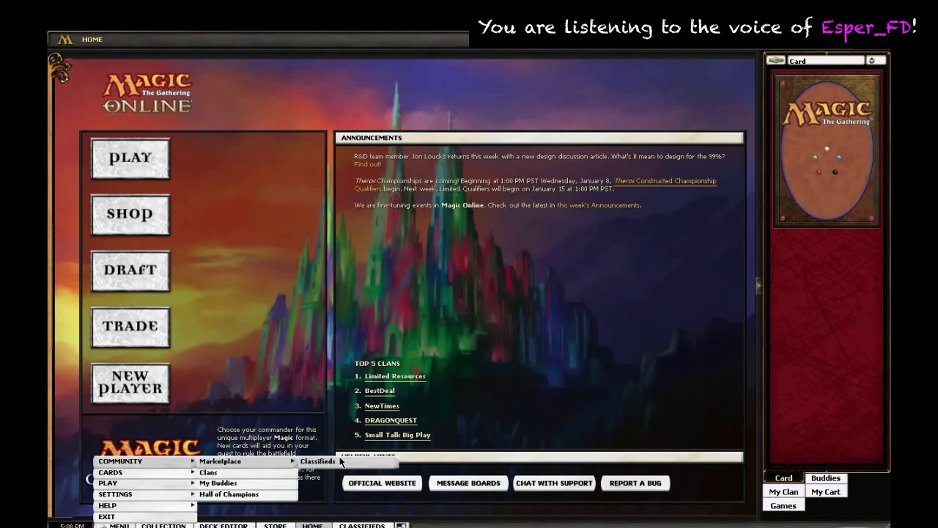
- Browse the Marketplace Classifieds, view the poster's player actions, then dismiss that menu
click(341, 460)
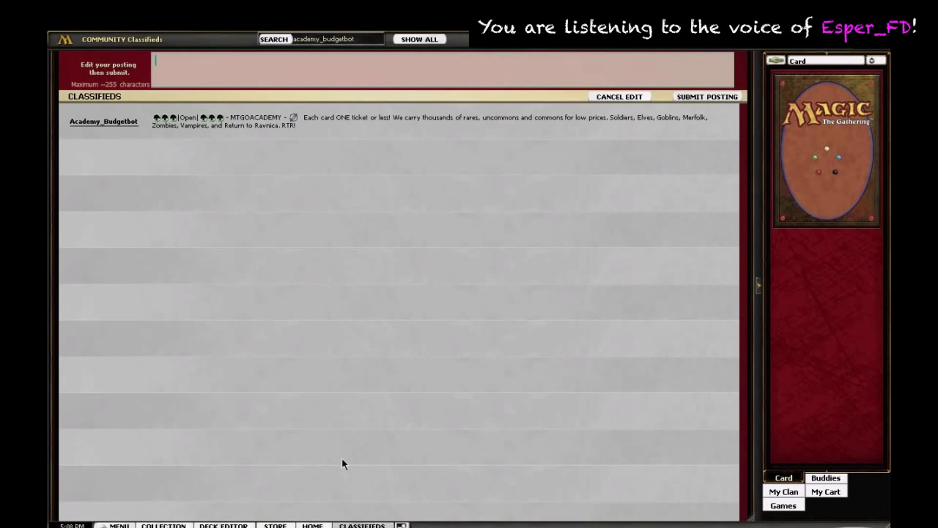
double_click(355, 38)
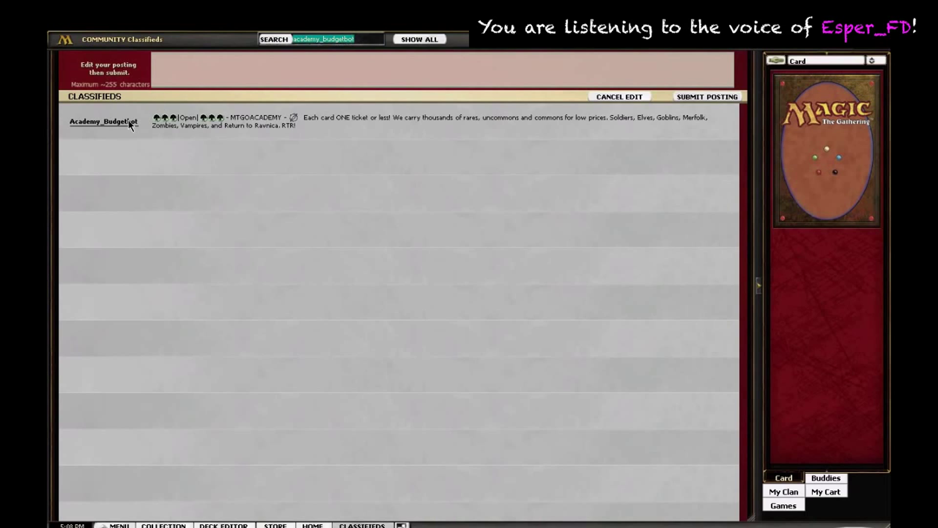
right_click(129, 125)
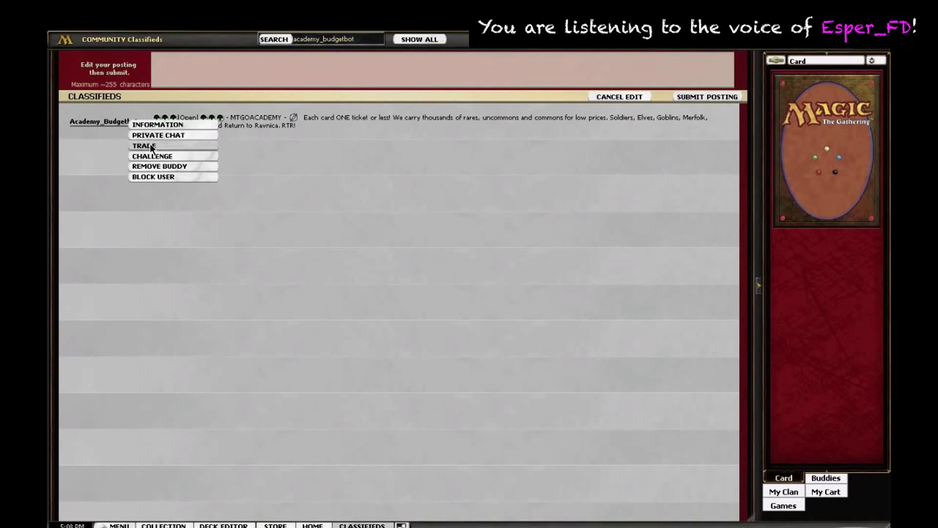
click(487, 363)
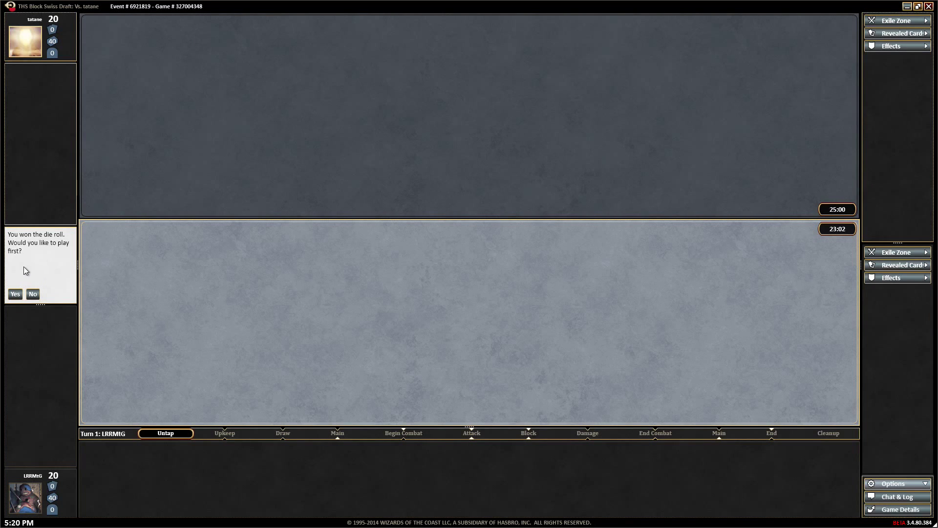
- Play first, keep seven cards, and reorder Felhide Brawler, Swamps and Nyxborn Eidolon in hand
click(15, 294)
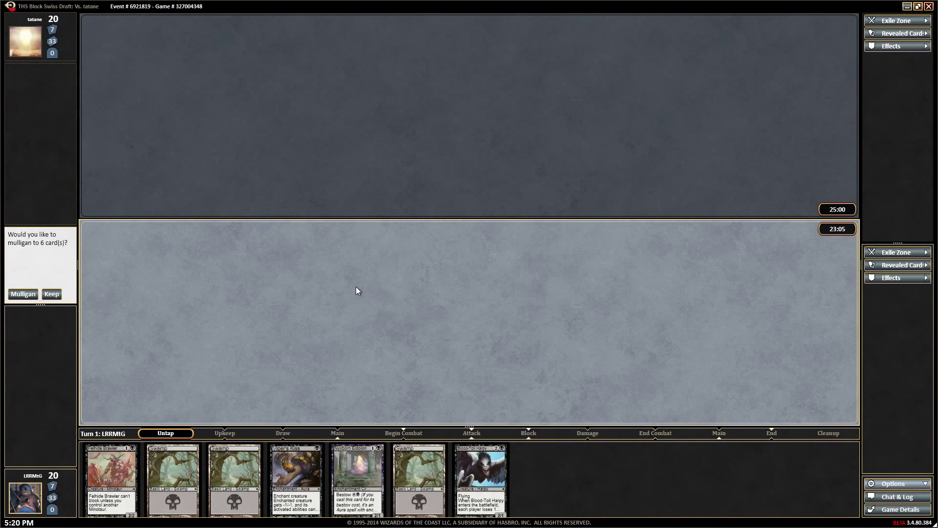
click(51, 293)
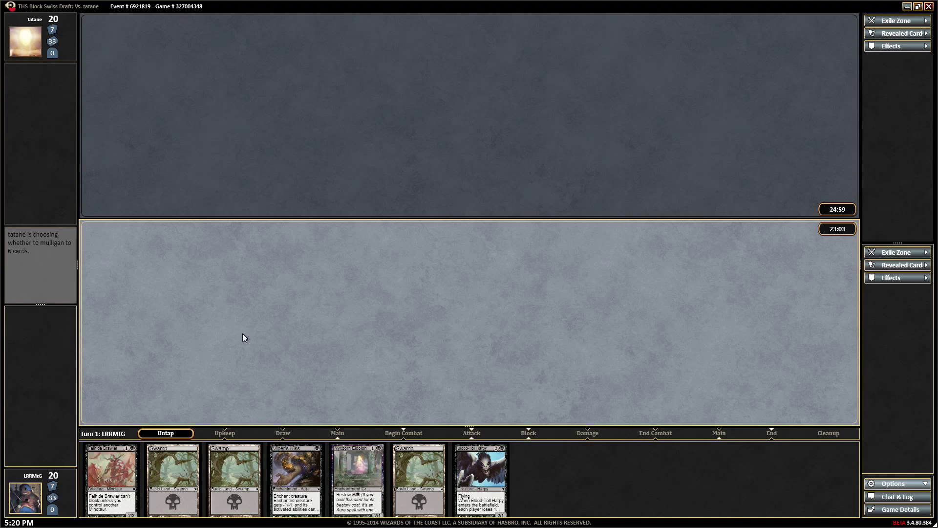
drag(114, 478, 461, 465)
mouse_move(119, 466)
mouse_down()
mouse_move(412, 469)
mouse_move(366, 472)
mouse_up()
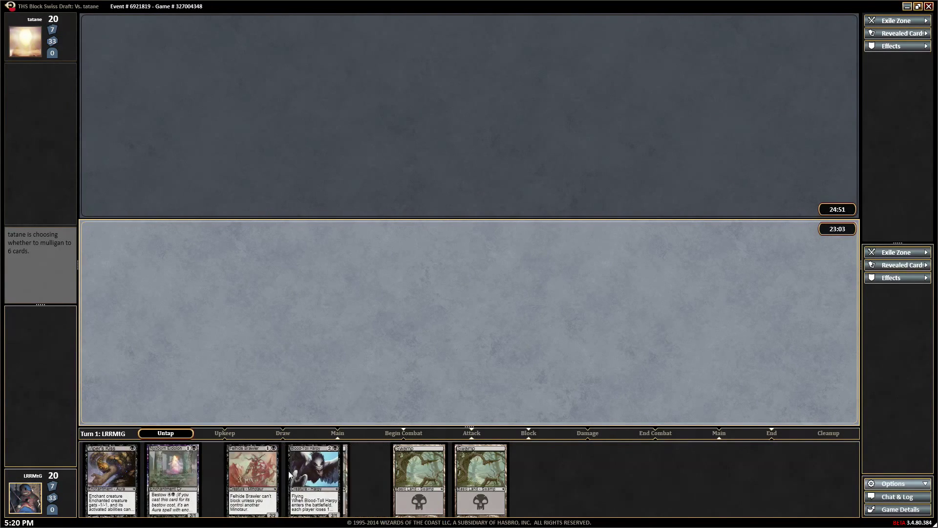
mouse_move(173, 472)
mouse_down()
mouse_move(422, 473)
mouse_move(382, 472)
mouse_up()
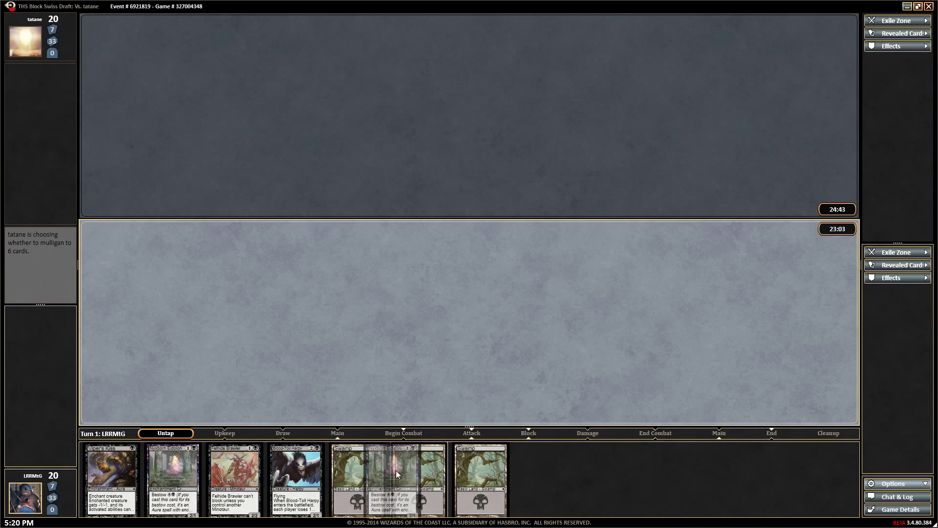
mouse_move(382, 472)
mouse_down()
mouse_move(223, 472)
mouse_move(371, 467)
mouse_up()
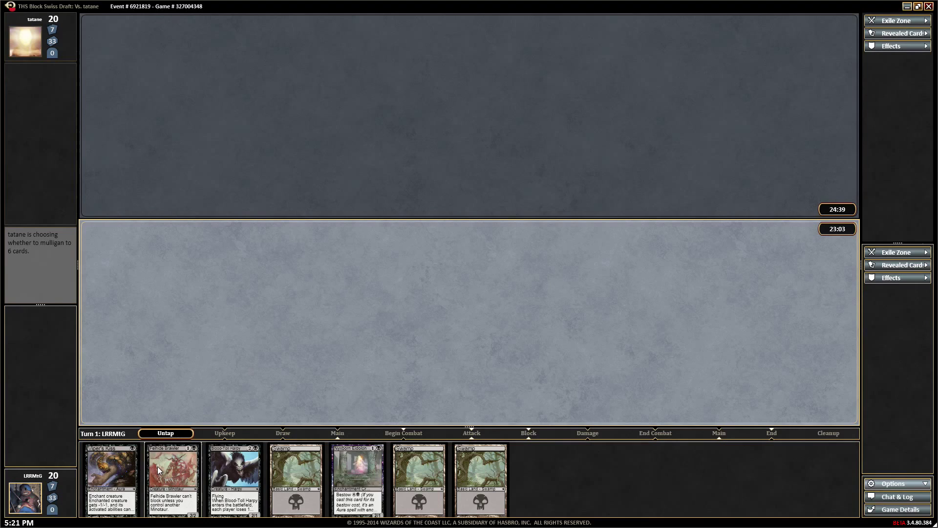
mouse_move(158, 466)
mouse_down()
mouse_move(349, 458)
mouse_move(177, 464)
mouse_up()
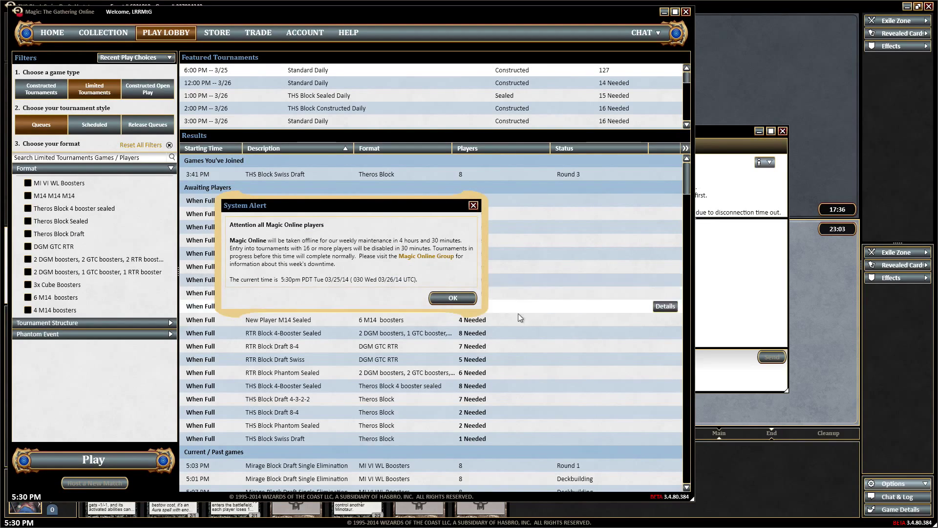
- Dismiss the server maintenance System Alert with OK
click(453, 299)
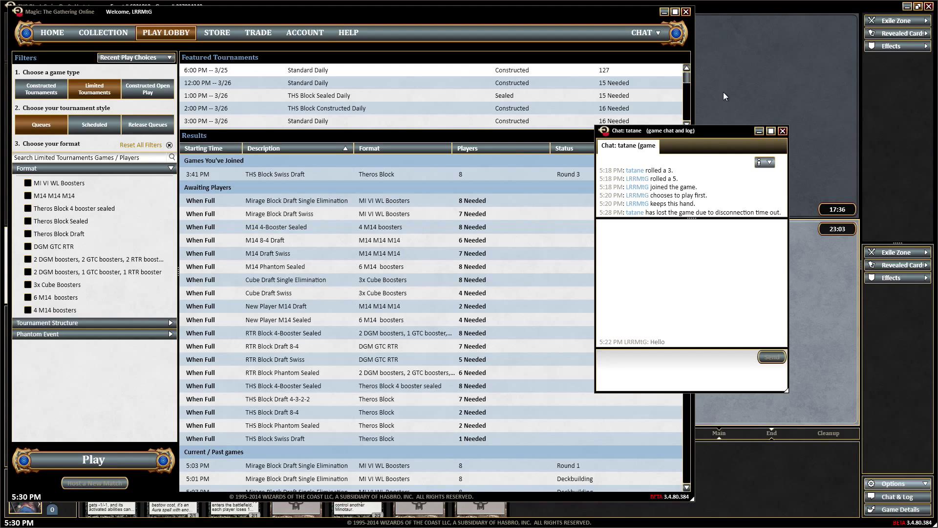
- Open the Theros Block Swiss Draft standings, expand LRRMtG's rounds, and close the Results dialog
click(825, 316)
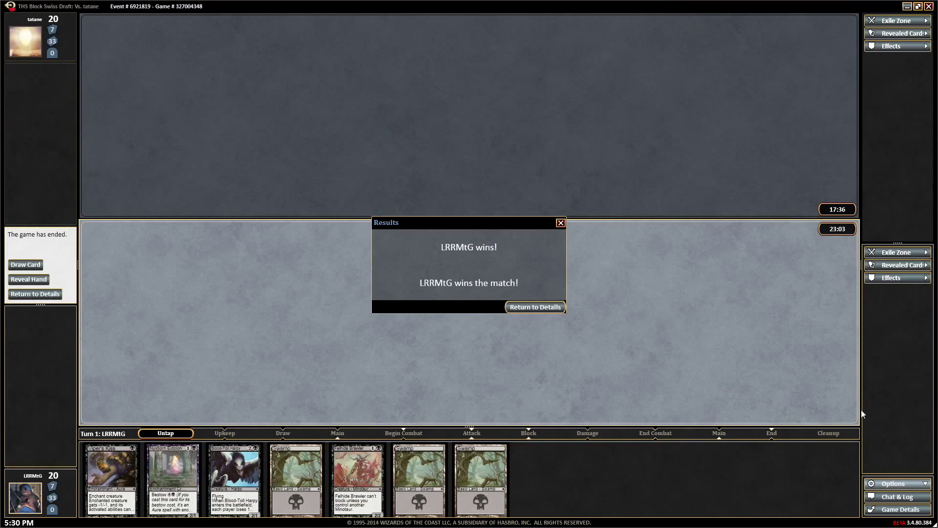
click(30, 296)
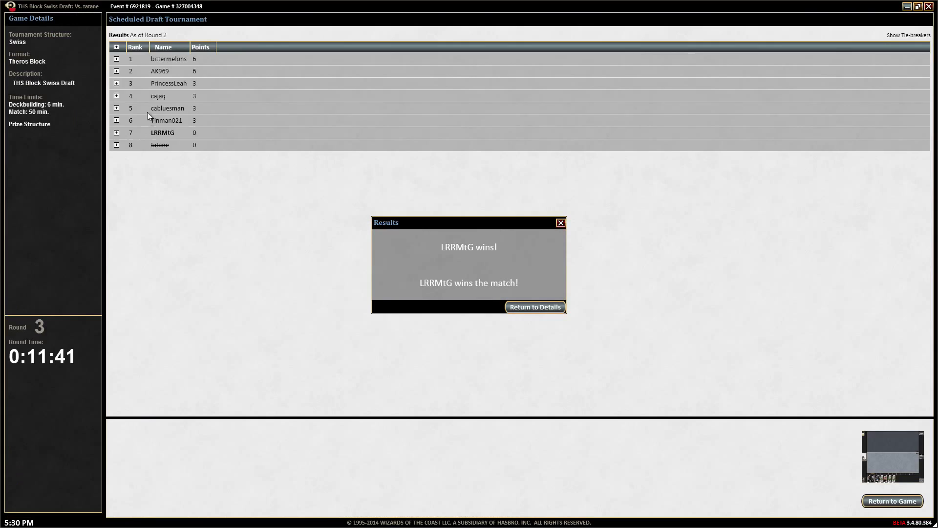
click(116, 132)
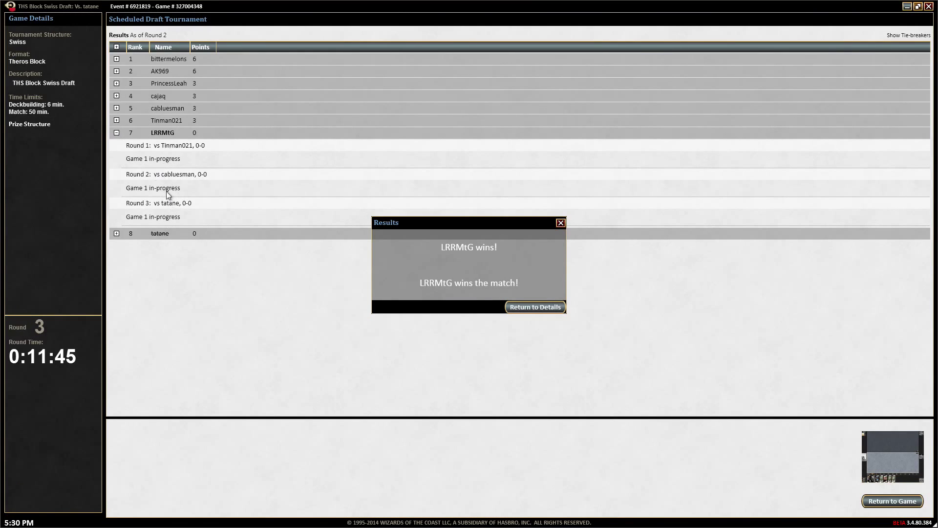
click(115, 109)
click(529, 308)
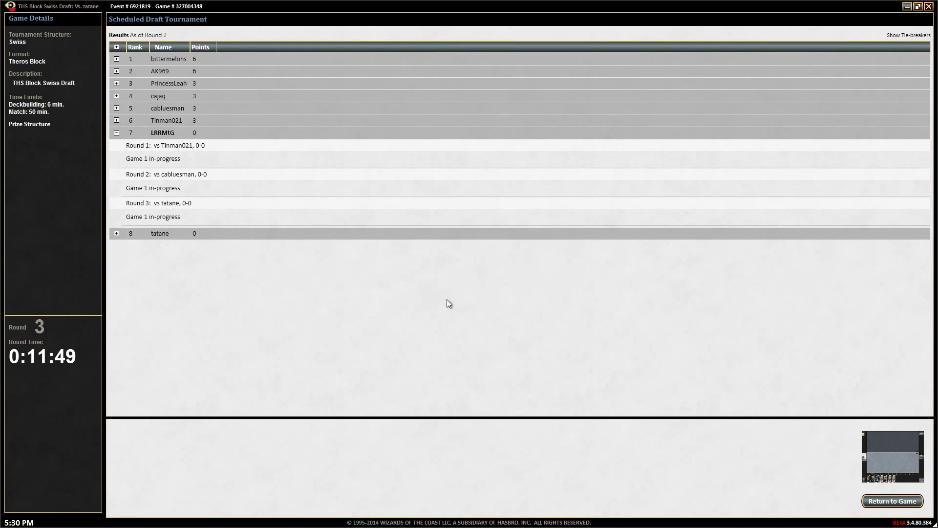